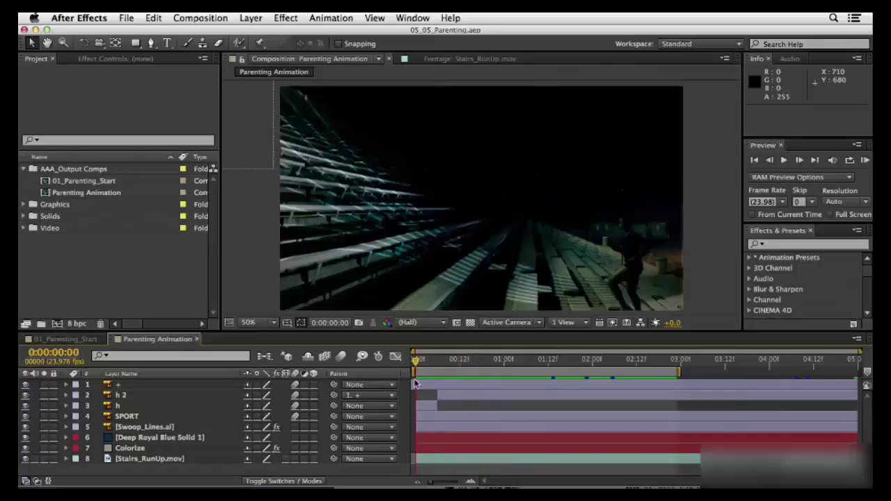
Step: Preview the Parenting Animation composition, then open 01_Parenting_Start and go to time 0:00:00:12
{"action": "left_click_drag", "start_coordinate": [415, 385], "coordinate": [488, 400]}
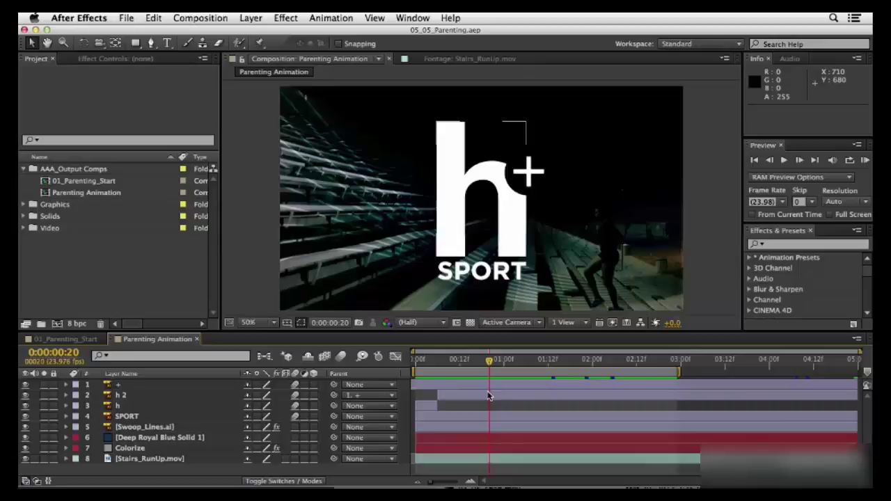
{"action": "left_click", "coordinate": [70, 340]}
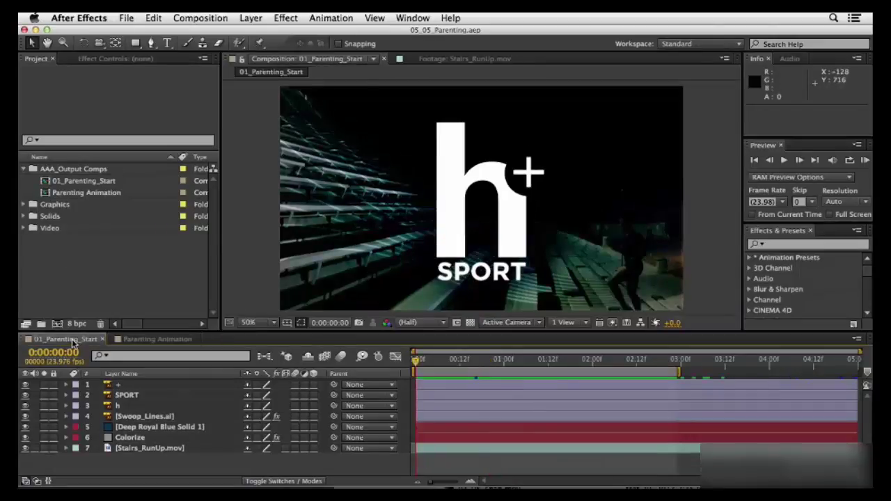
{"action": "left_click", "coordinate": [459, 362]}
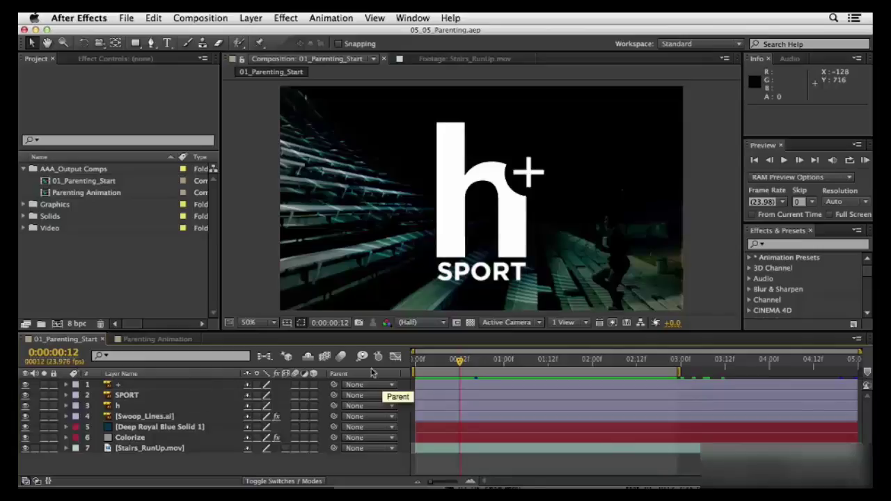
Step: Check in the timeline's column list whether the Parent column is enabled
{"action": "right_click", "coordinate": [148, 374]}
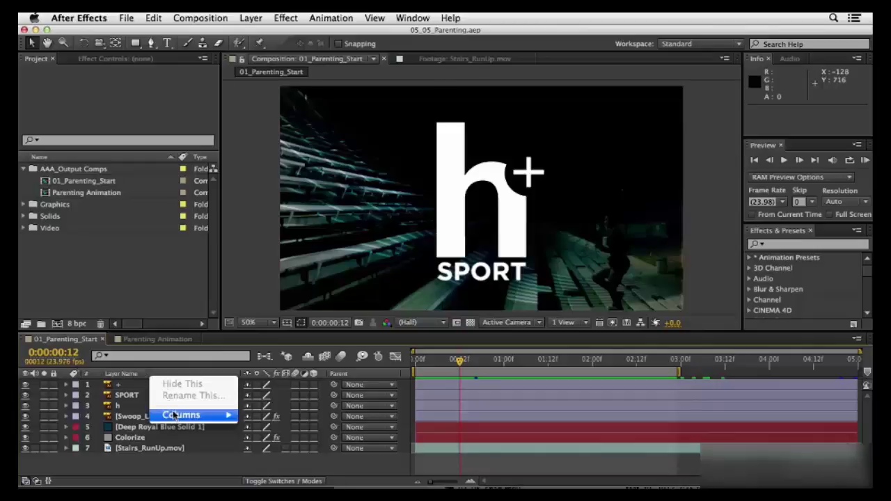
{"action": "mouse_move", "coordinate": [174, 416]}
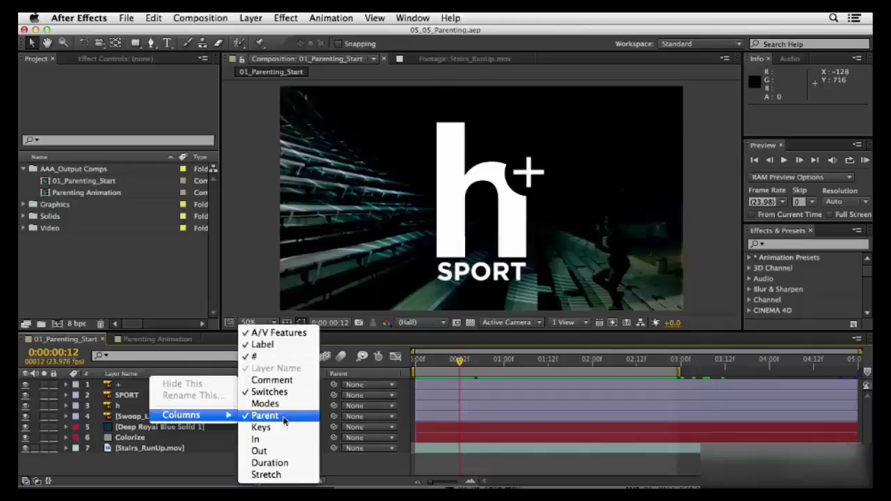
{"action": "left_click", "coordinate": [372, 374]}
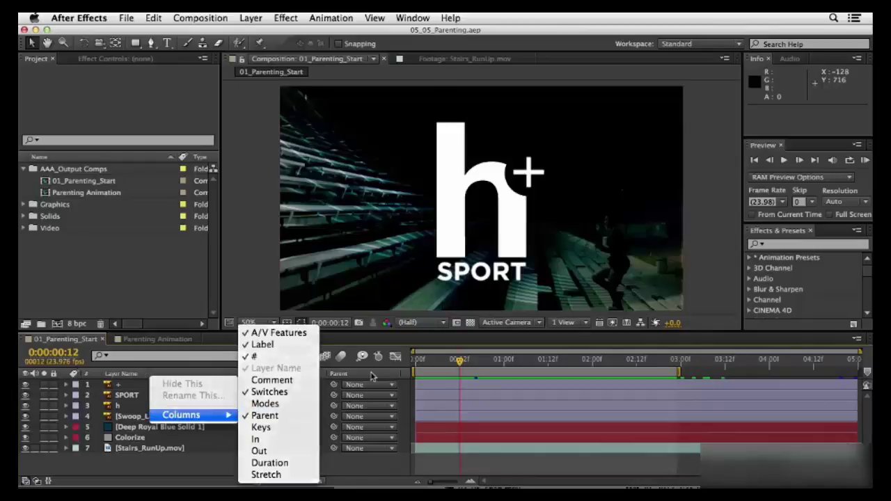
Step: Parent the h layer to the + layer and check the assignment in its list of possible parents
{"action": "left_click", "coordinate": [127, 406]}
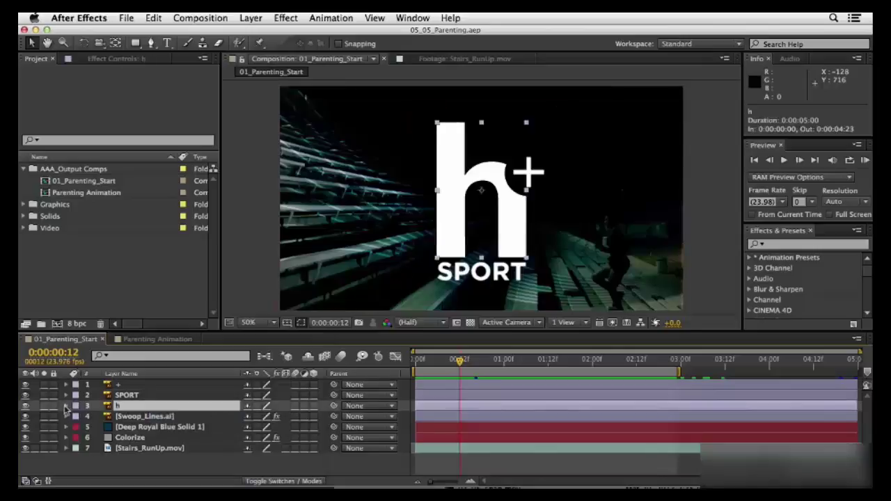
{"action": "left_click", "coordinate": [333, 406]}
{"action": "left_click_drag", "start_coordinate": [335, 407], "coordinate": [111, 386]}
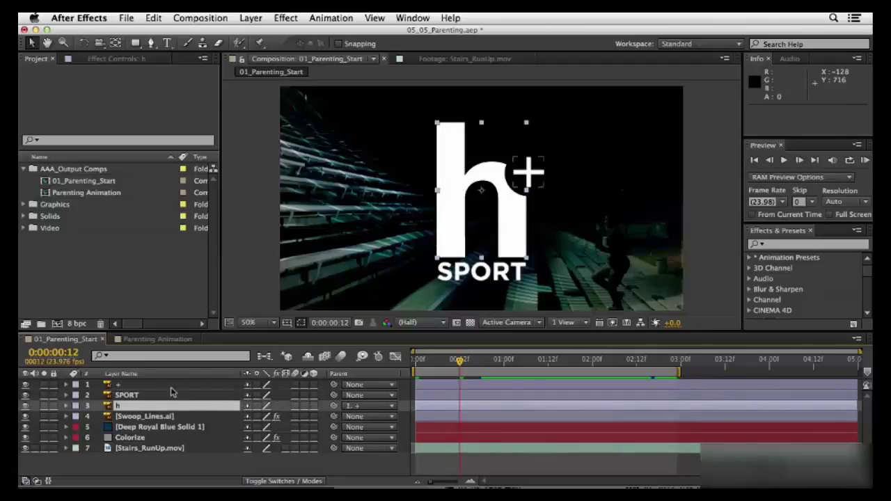
{"action": "left_click", "coordinate": [375, 408]}
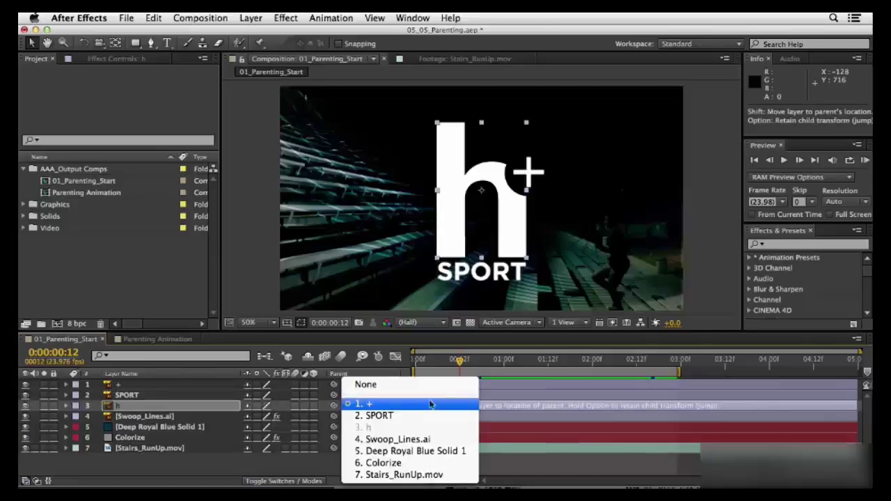
{"action": "left_click", "coordinate": [395, 406]}
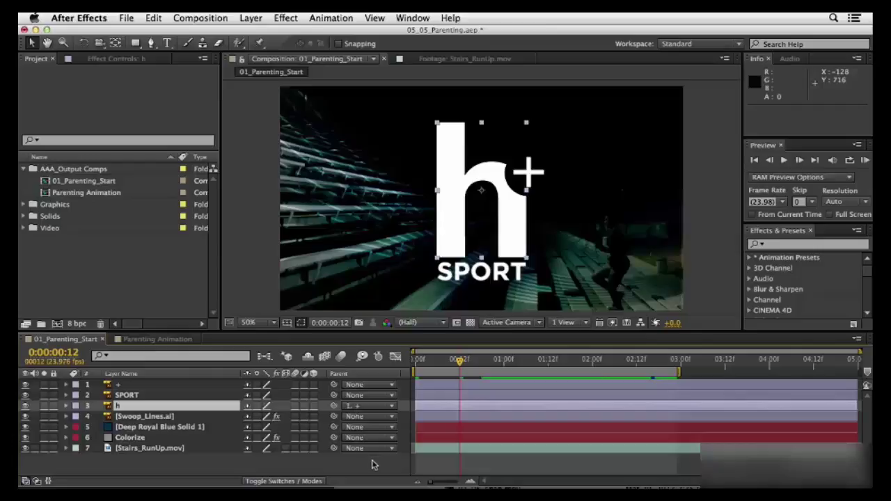
Step: Reveal the + layer's Rotation and set a keyframe of 90° at 0:00:00:12
{"action": "left_click", "coordinate": [118, 388]}
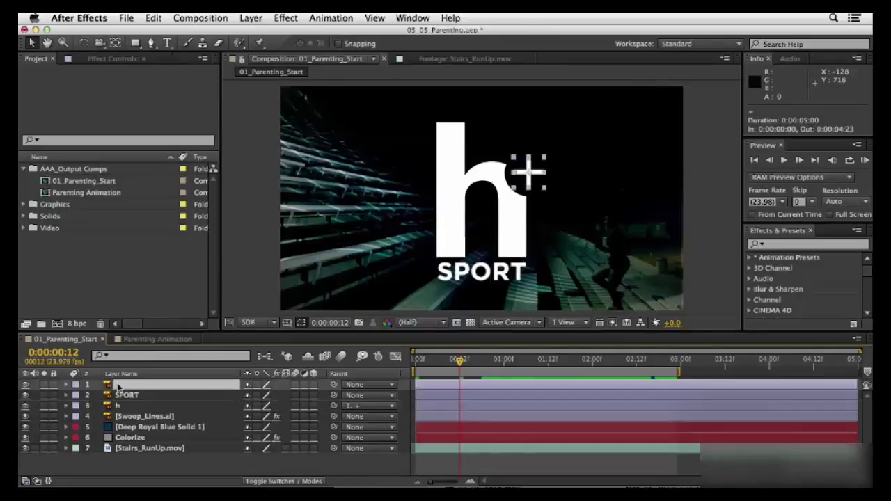
{"action": "key", "text": "r"}
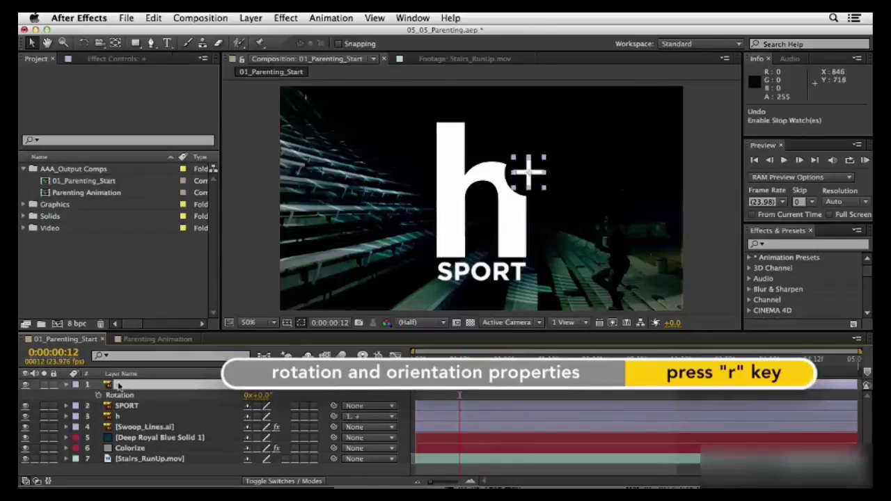
{"action": "left_click", "coordinate": [260, 395]}
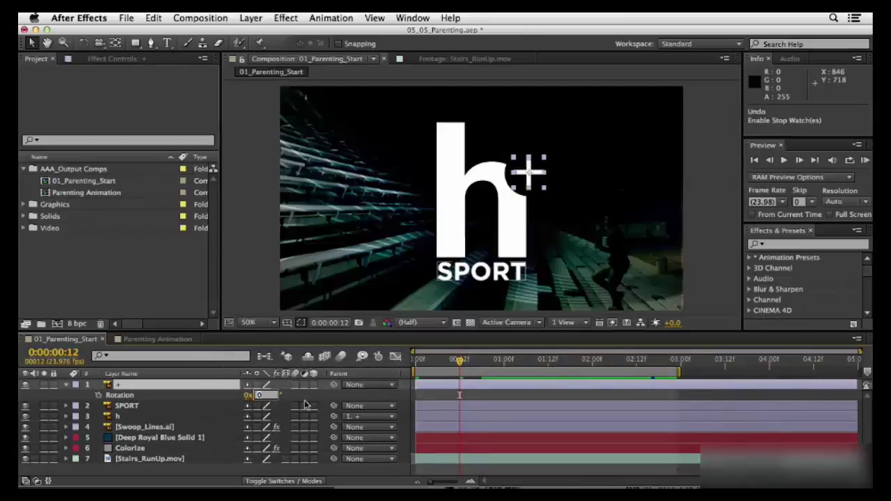
{"action": "type", "text": "90"}
{"action": "key", "text": "Return"}
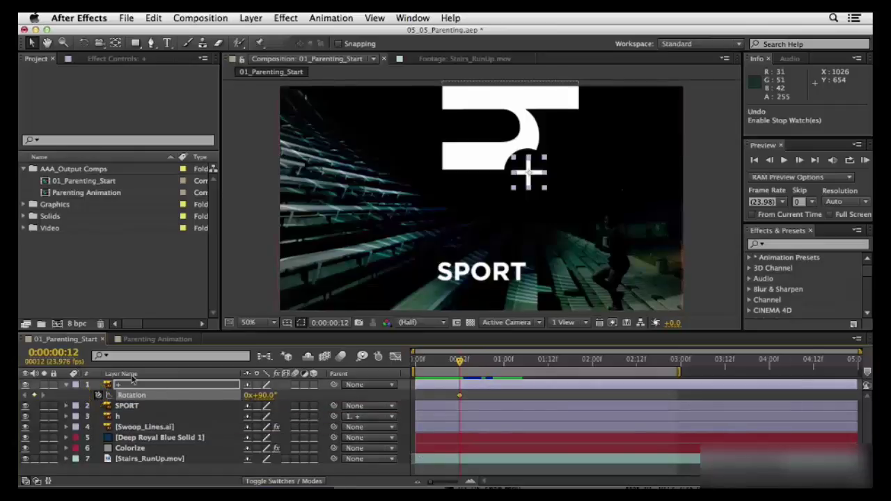
Step: Advance the current time by 6 frames to 0:00:00:18 and set the + layer's Rotation to 0°
{"action": "left_click", "coordinate": [54, 355]}
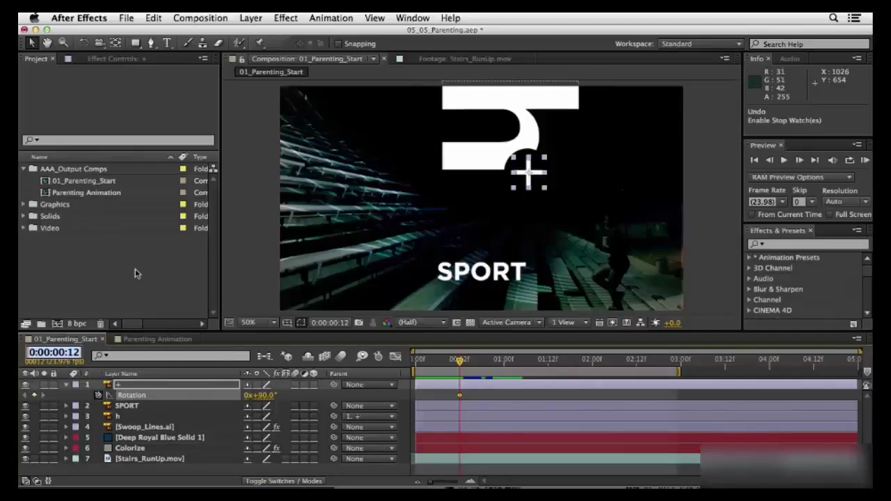
{"action": "type", "text": "+6"}
{"action": "key", "text": "Return"}
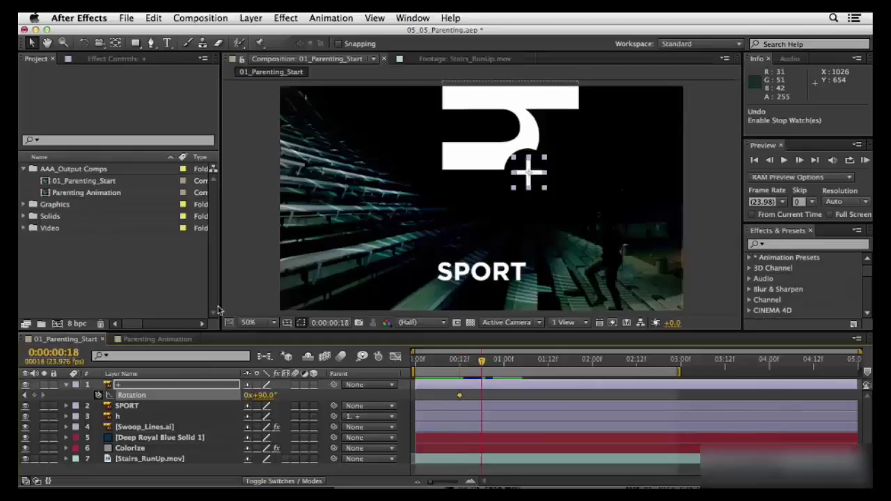
{"action": "left_click", "coordinate": [265, 394]}
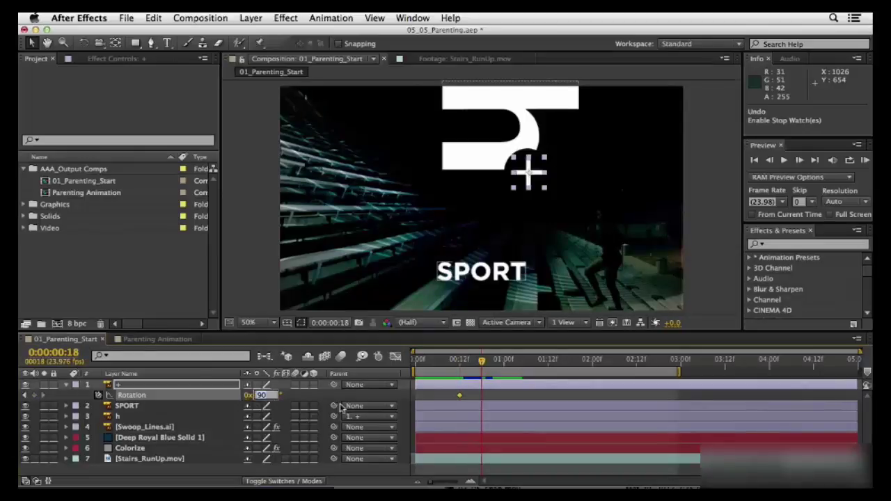
{"action": "type", "text": "0"}
{"action": "key", "text": "Return"}
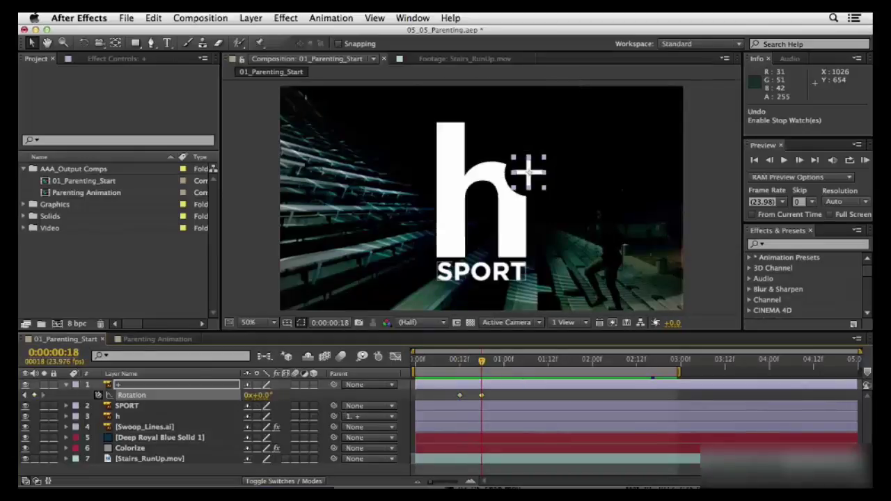
Step: Review the rotation in 01_Parenting_Start, then scrub the opening frames of the Parenting Animation composition for reference
{"action": "left_click_drag", "start_coordinate": [482, 369], "coordinate": [503, 384]}
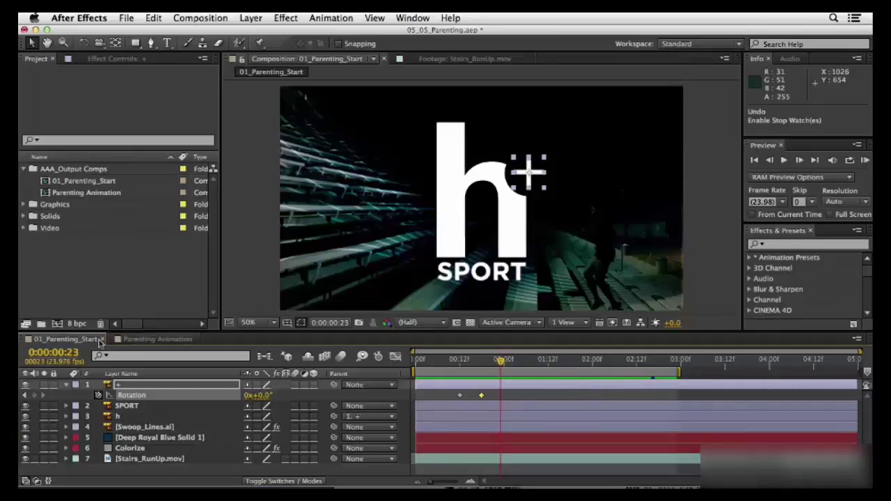
{"action": "left_click", "coordinate": [132, 340]}
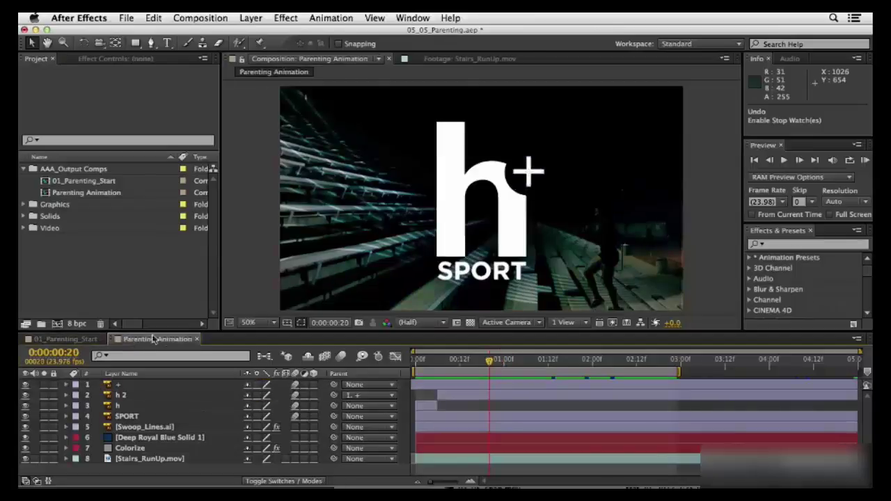
{"action": "mouse_move", "coordinate": [491, 367]}
{"action": "left_mouse_down"}
{"action": "mouse_move", "coordinate": [404, 367]}
{"action": "mouse_move", "coordinate": [482, 377]}
{"action": "left_mouse_up"}
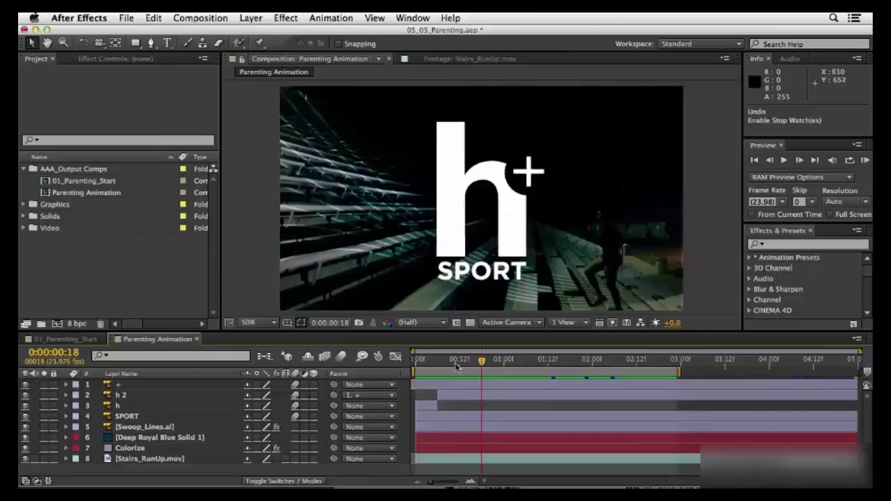
{"action": "left_click_drag", "start_coordinate": [481, 362], "coordinate": [423, 361]}
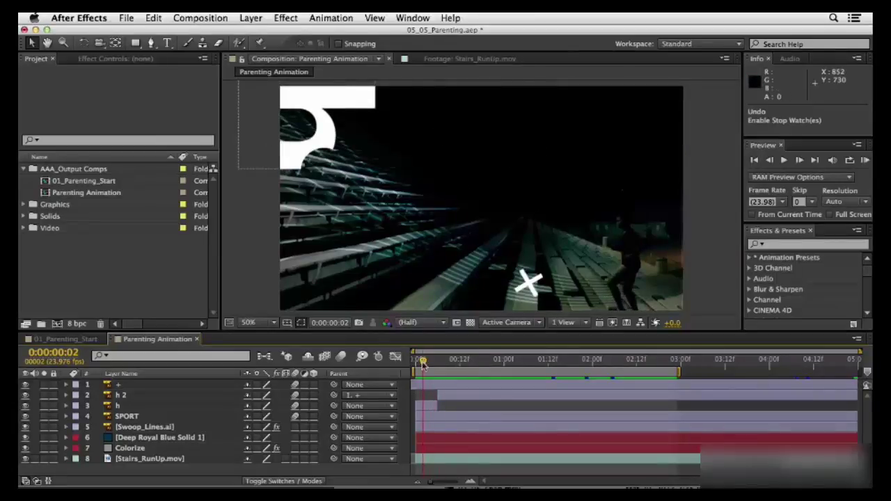
{"action": "left_click_drag", "start_coordinate": [423, 361], "coordinate": [437, 361]}
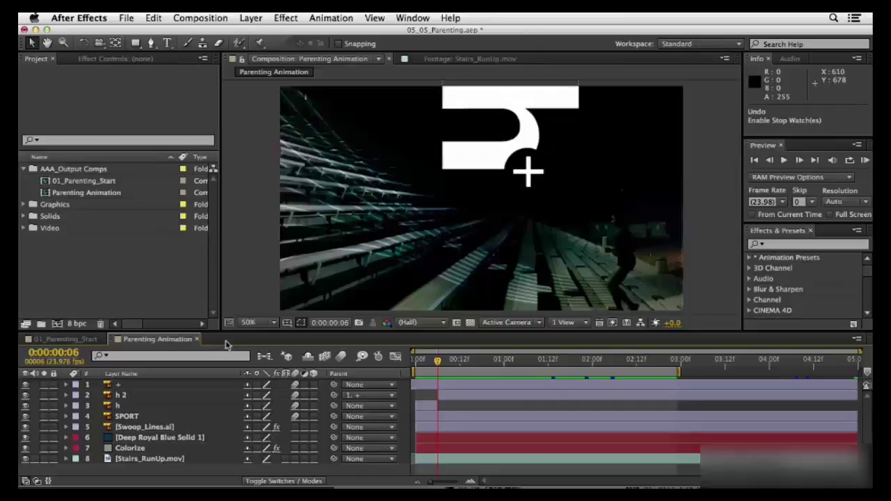
Step: Return to 01_Parenting_Start, go to the rotation keyframe at 0:00:00:12 and add a Position keyframe to the h layer
{"action": "left_click", "coordinate": [65, 339]}
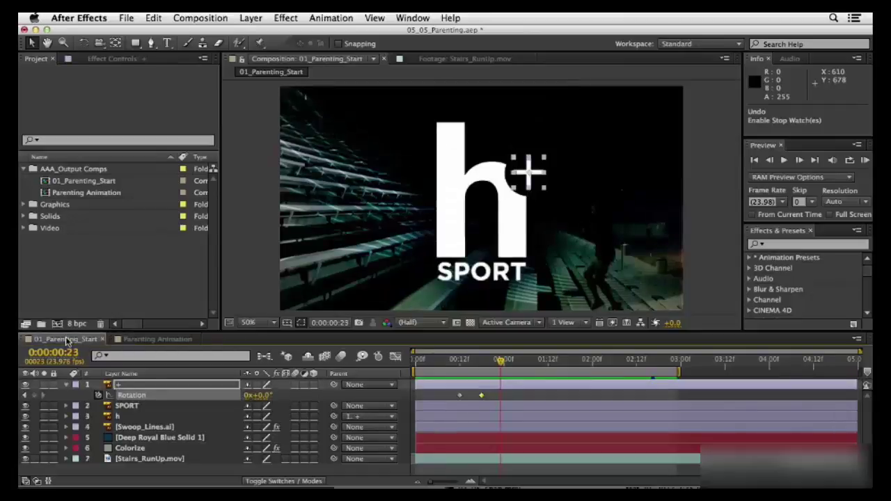
{"action": "left_click", "coordinate": [25, 395]}
{"action": "left_click", "coordinate": [26, 395]}
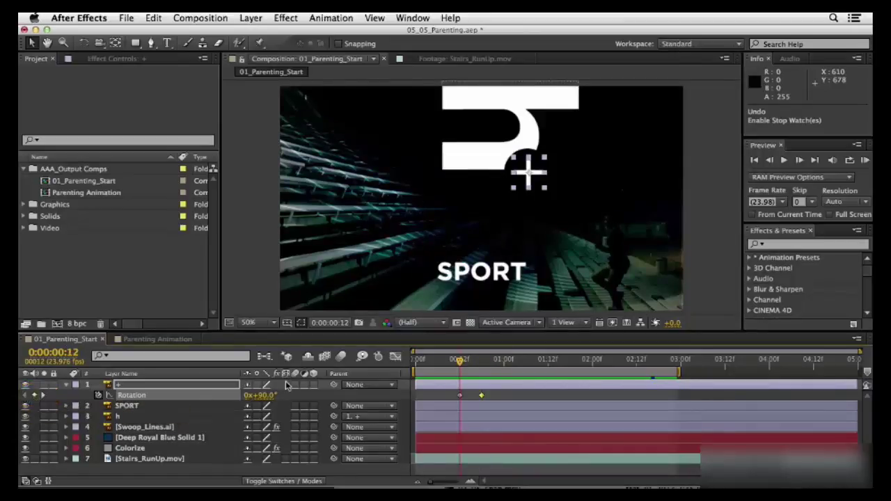
{"action": "left_click", "coordinate": [118, 418]}
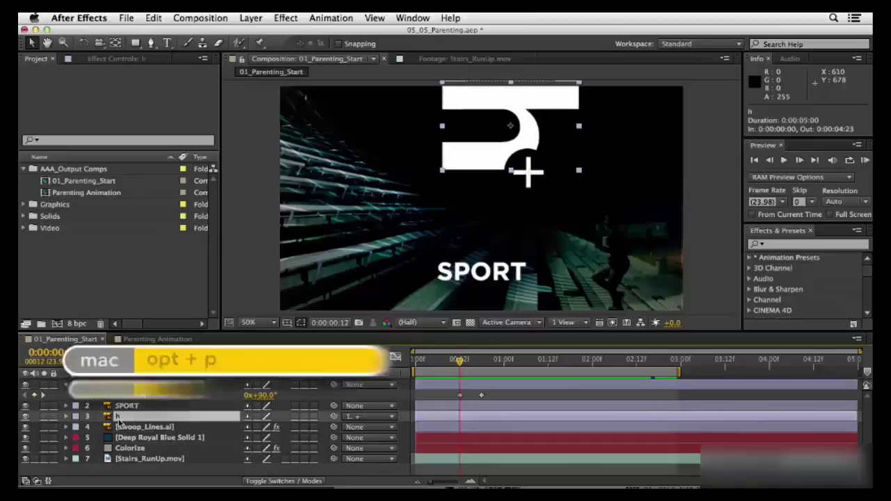
{"action": "key", "text": "alt+p"}
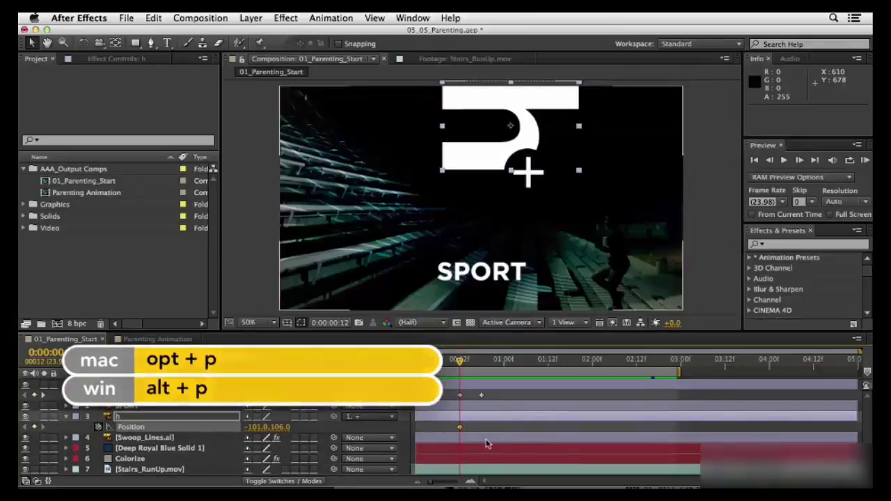
Step: At the start of the timeline, move the h layer horizontally off the frame's left edge to Position -101, 1080
{"action": "key", "text": "Home"}
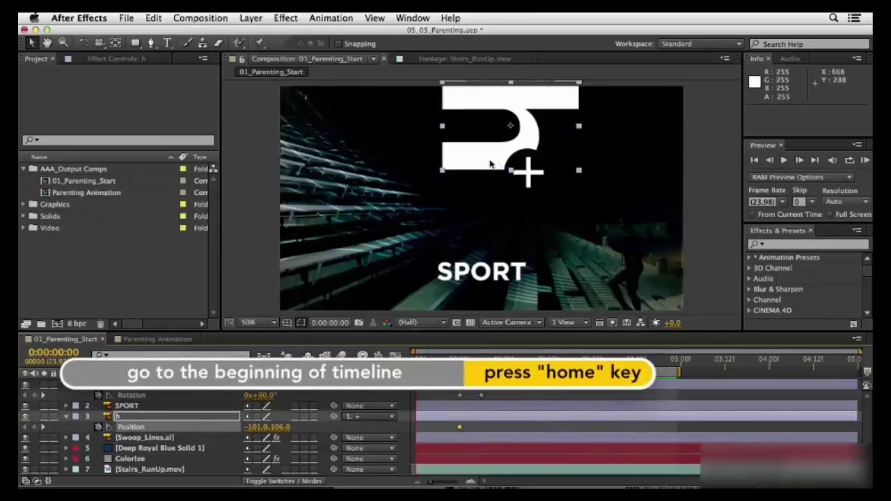
{"action": "left_click_drag", "start_coordinate": [490, 163], "coordinate": [185, 149]}
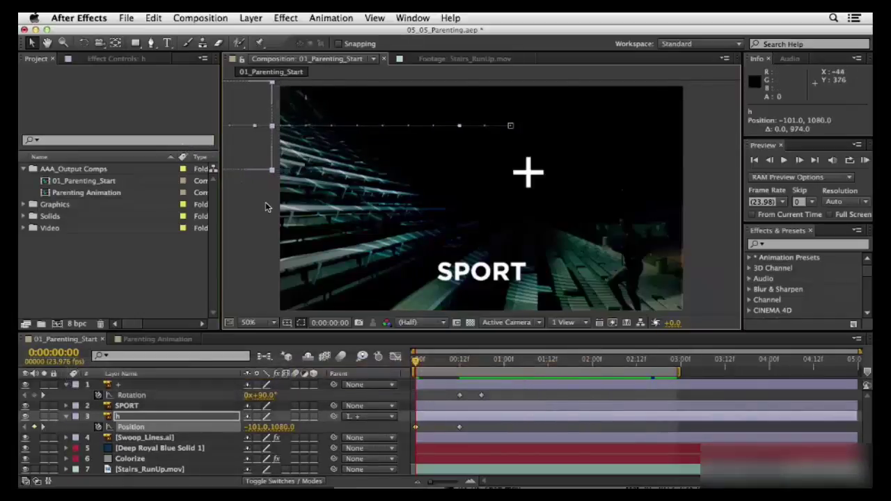
{"action": "mouse_move", "coordinate": [418, 366]}
{"action": "left_mouse_down"}
{"action": "mouse_move", "coordinate": [480, 373]}
{"action": "mouse_move", "coordinate": [417, 376]}
{"action": "left_mouse_up"}
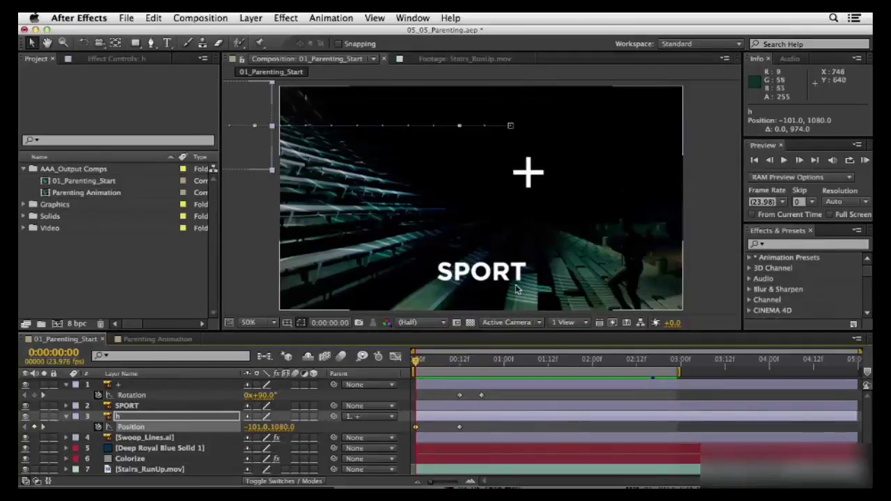
Step: Keyframe the + layer's Position at 0:00:00:12, and at the timeline's start move it straight down below the frame to 789.5, 792
{"action": "left_click", "coordinate": [122, 385]}
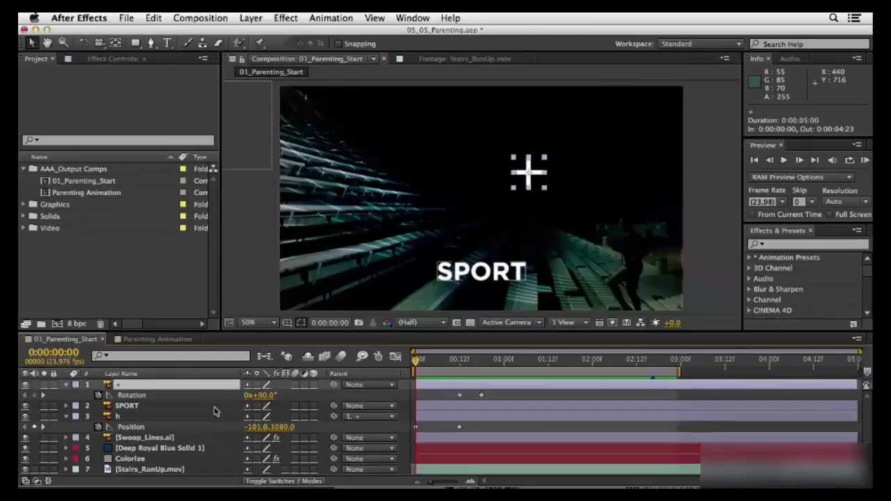
{"action": "left_click", "coordinate": [43, 396]}
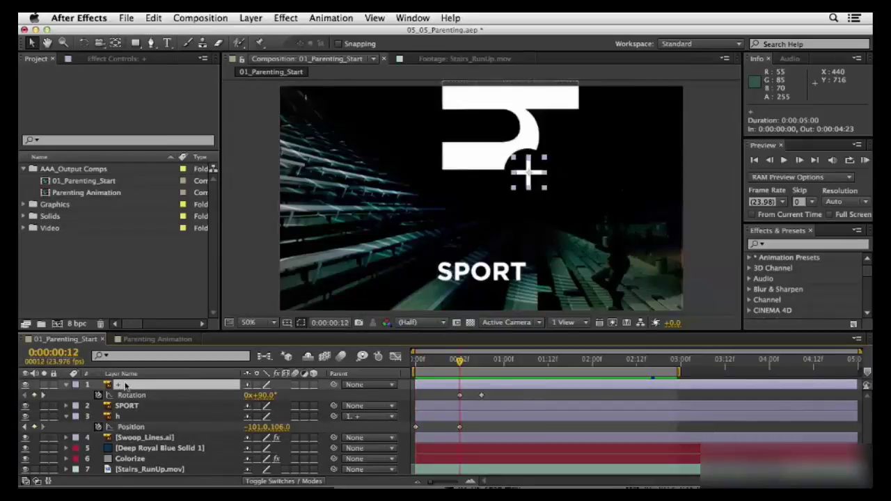
{"action": "key", "text": "shift+p"}
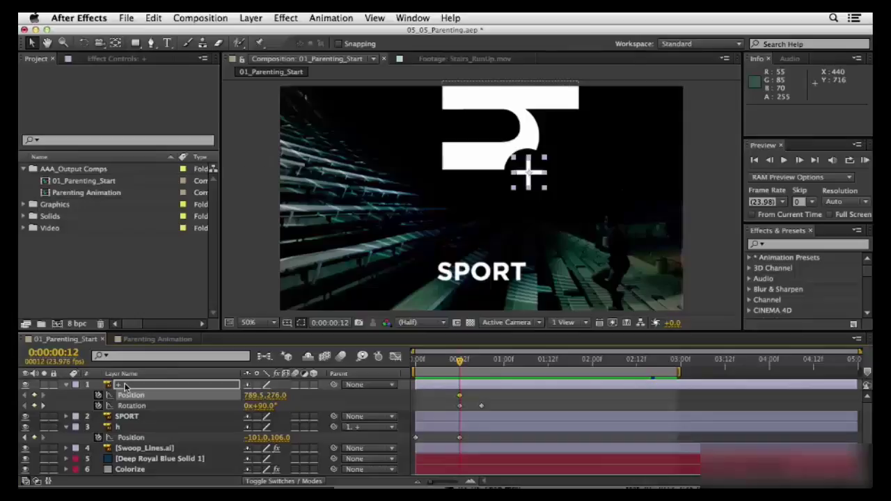
{"action": "key", "text": "Home"}
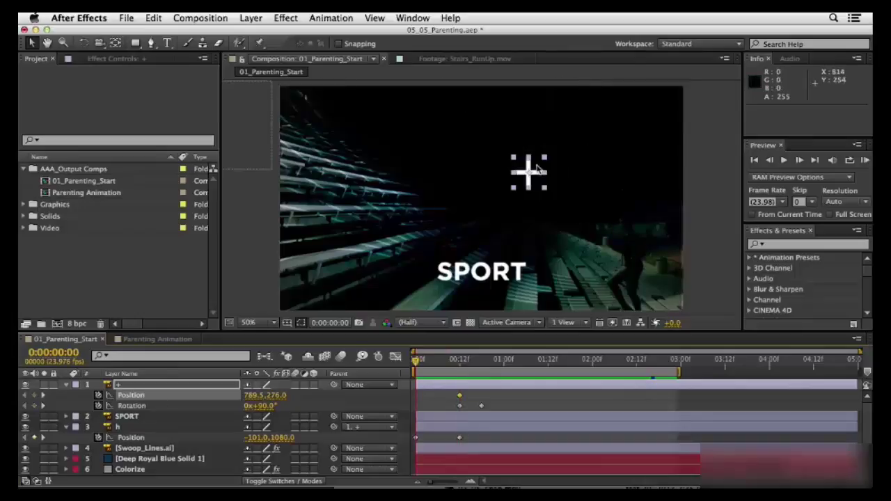
{"action": "left_click_drag", "start_coordinate": [537, 167], "coordinate": [550, 326]}
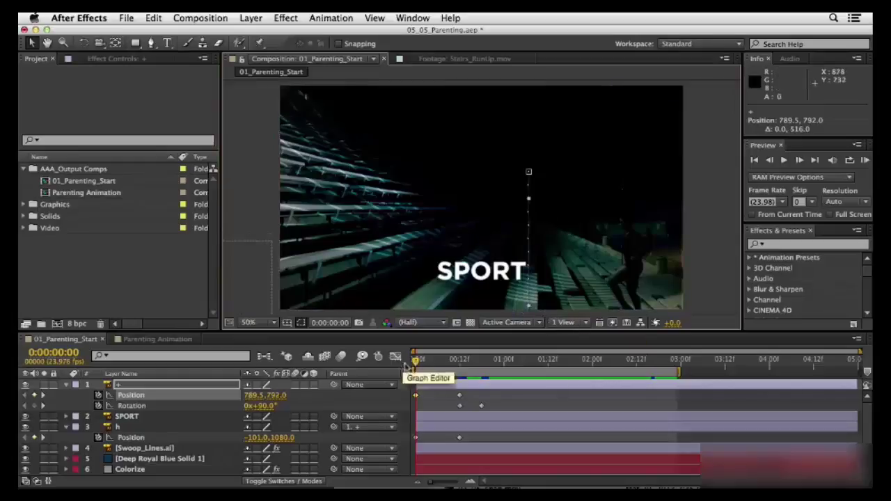
Step: Split the h layer at 0:00:00:12, where its Position keyframe and the + layer's first rotation keyframe sit
{"action": "left_click_drag", "start_coordinate": [417, 363], "coordinate": [459, 364]}
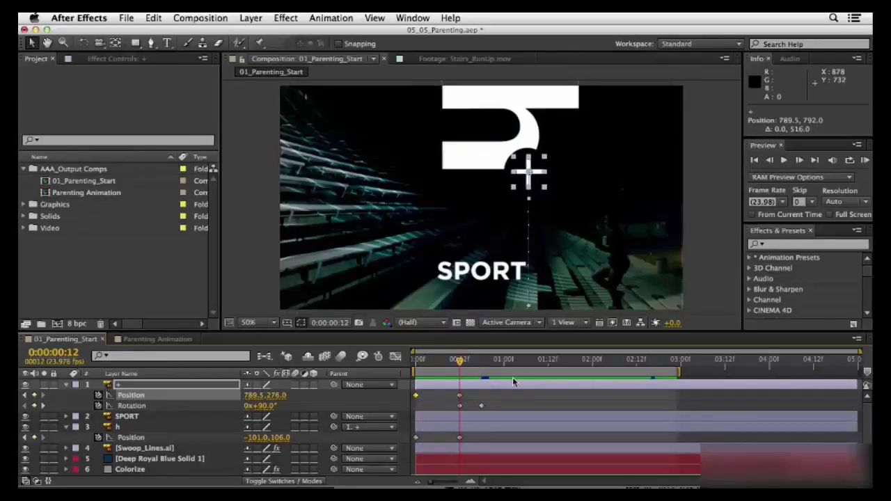
{"action": "left_click", "coordinate": [108, 427]}
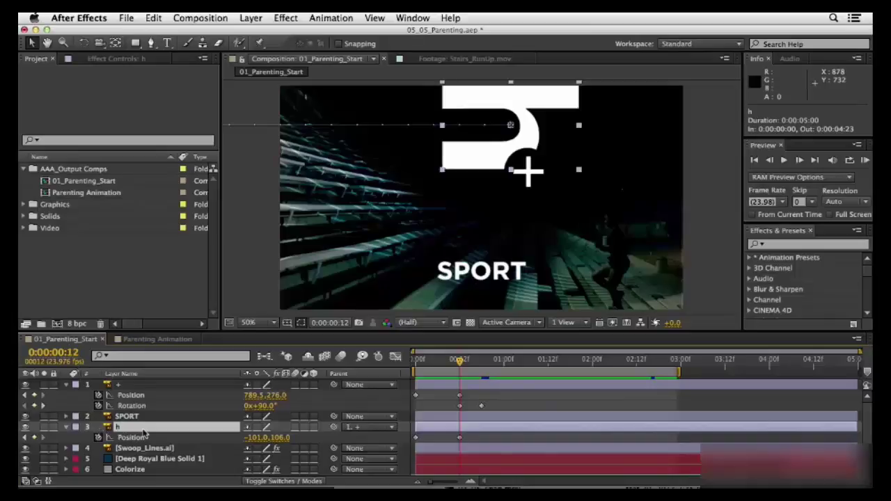
{"action": "left_click", "coordinate": [151, 17]}
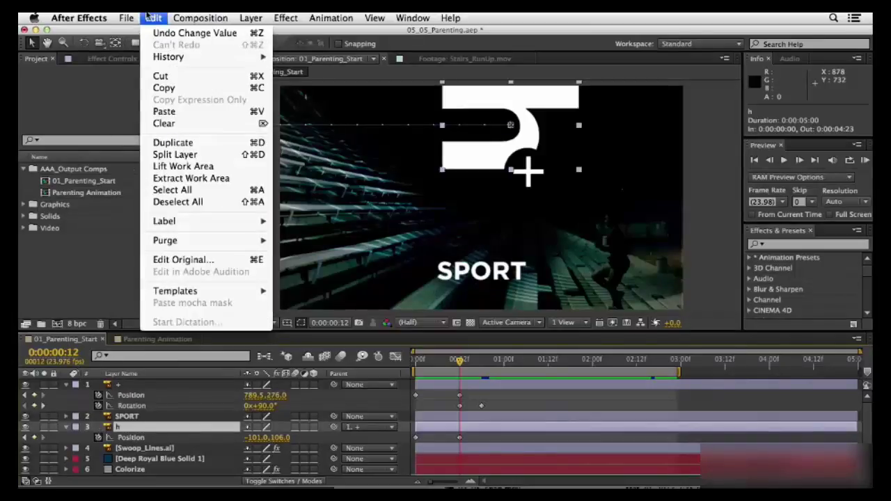
{"action": "left_click", "coordinate": [160, 154]}
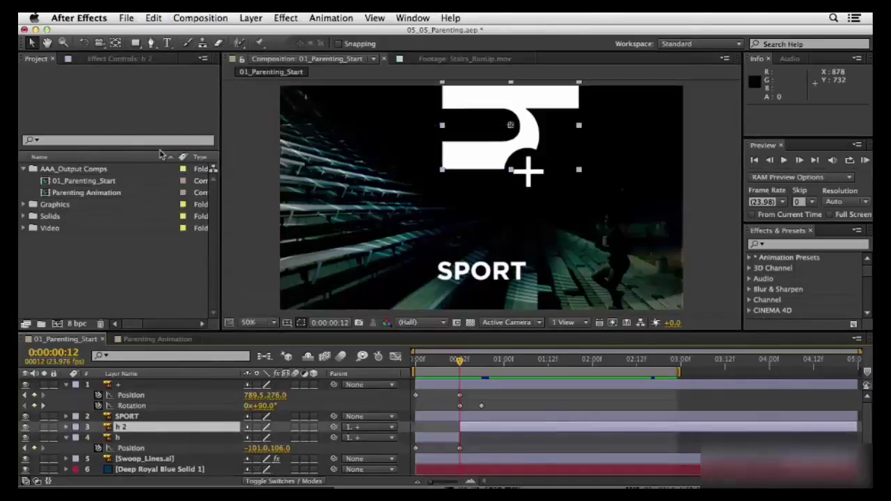
Step: With the time at 0:00:00:12, set the parent of the earlier h segment to None, leaving h 2 parented to +
{"action": "left_click", "coordinate": [124, 439]}
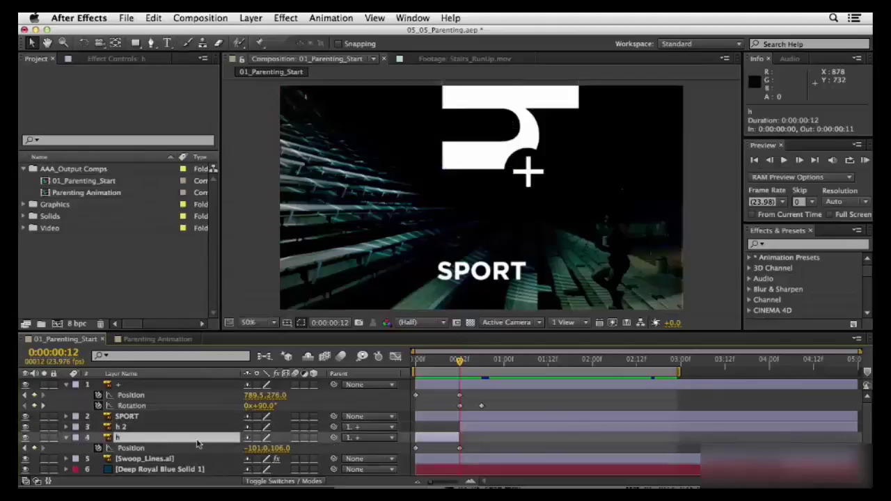
{"action": "mouse_move", "coordinate": [460, 360]}
{"action": "left_mouse_down"}
{"action": "mouse_move", "coordinate": [446, 371]}
{"action": "mouse_move", "coordinate": [459, 372]}
{"action": "left_mouse_up"}
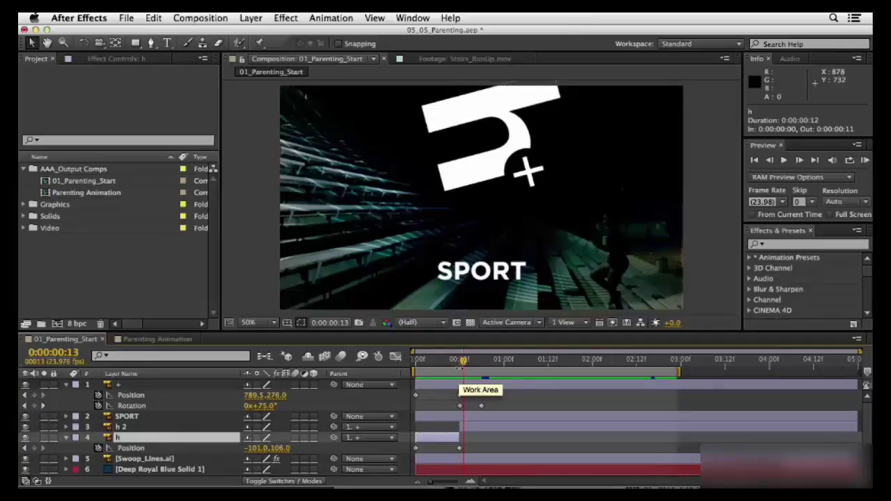
{"action": "left_click_drag", "start_coordinate": [464, 363], "coordinate": [460, 362]}
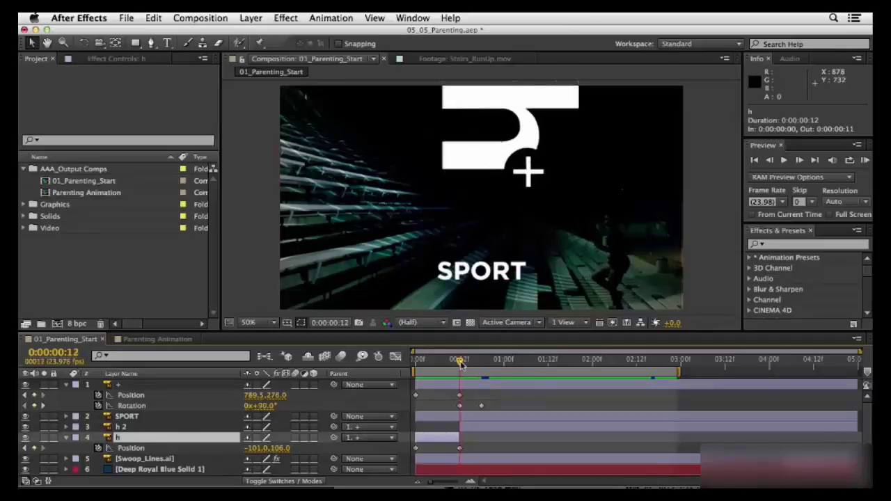
{"action": "left_click", "coordinate": [372, 439]}
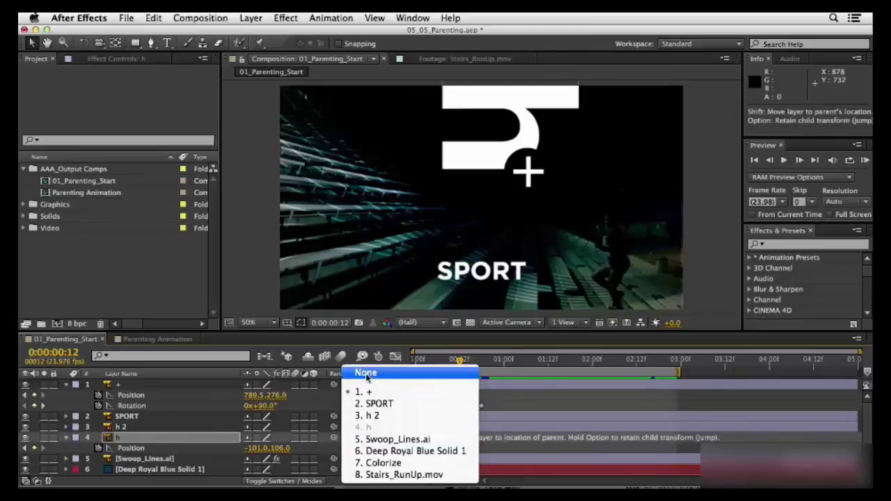
{"action": "left_click", "coordinate": [366, 376]}
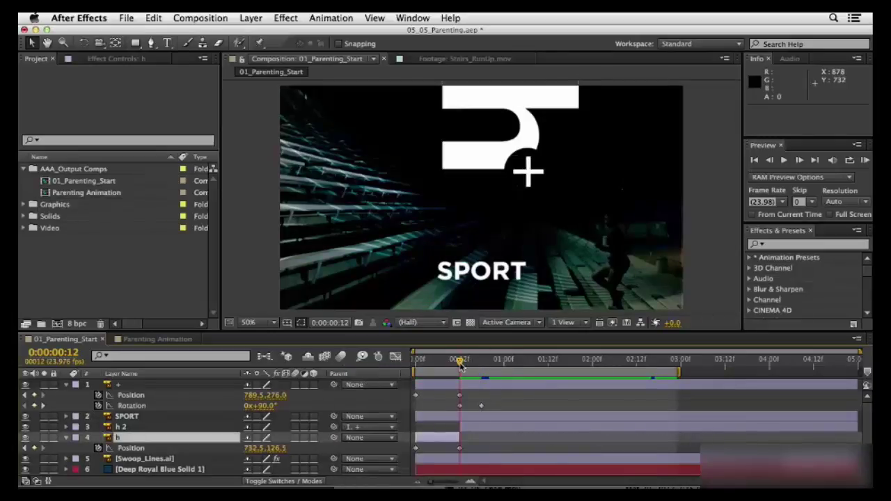
{"action": "mouse_move", "coordinate": [460, 367]}
{"action": "left_mouse_down"}
{"action": "mouse_move", "coordinate": [404, 364]}
{"action": "mouse_move", "coordinate": [488, 370]}
{"action": "mouse_move", "coordinate": [416, 366]}
{"action": "mouse_move", "coordinate": [459, 364]}
{"action": "left_mouse_up"}
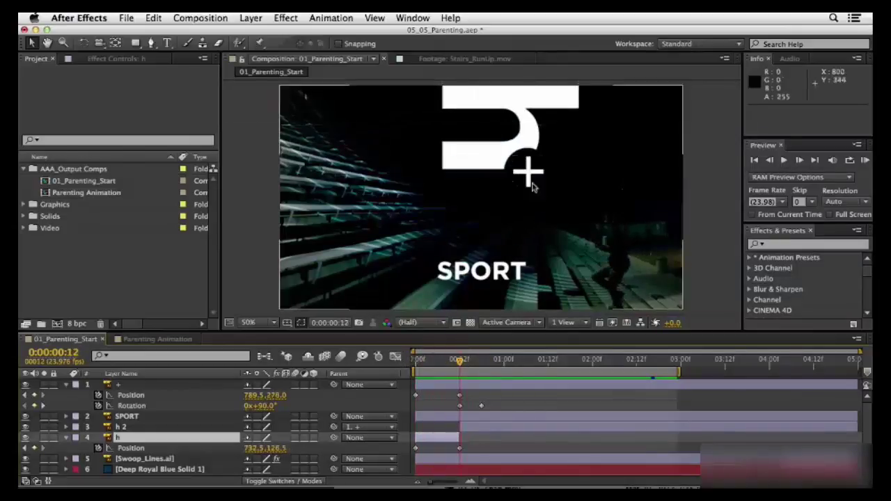